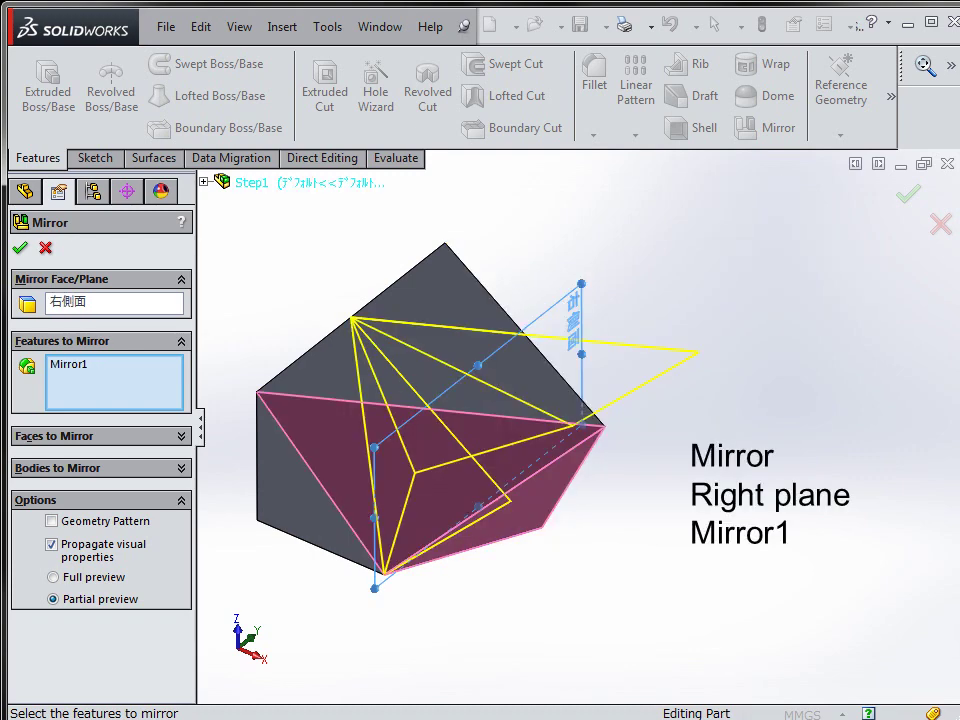
- Confirm the mirror of Mirror1 across the Right plane
{"action": "key", "text": "Return"}
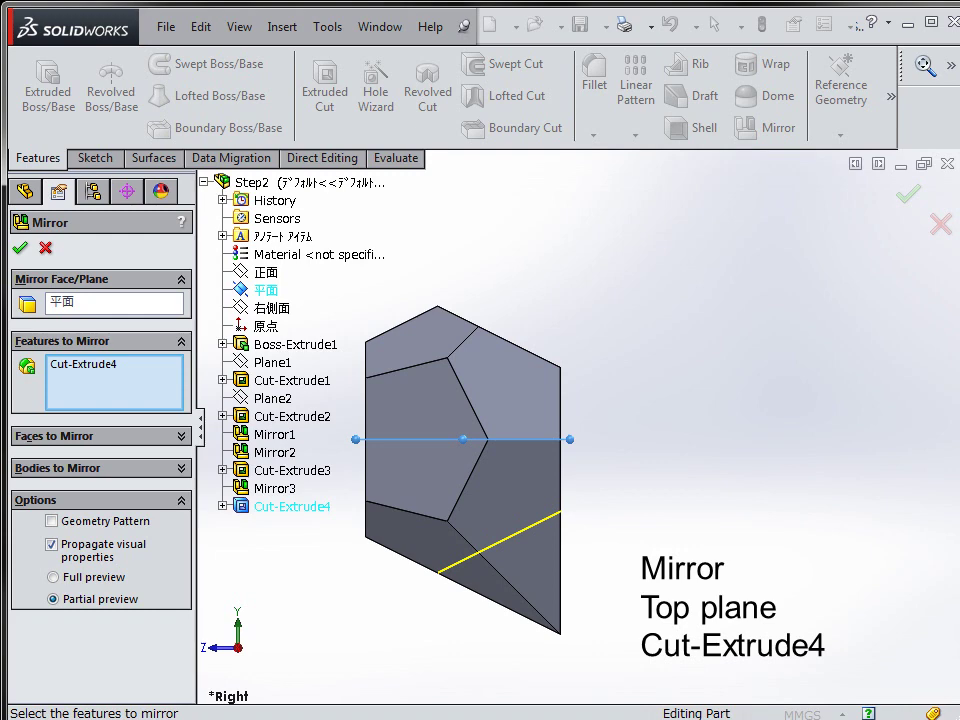
- Confirm the mirror of Cut-Extrude4 across the Top plane
{"action": "key", "text": "Return"}
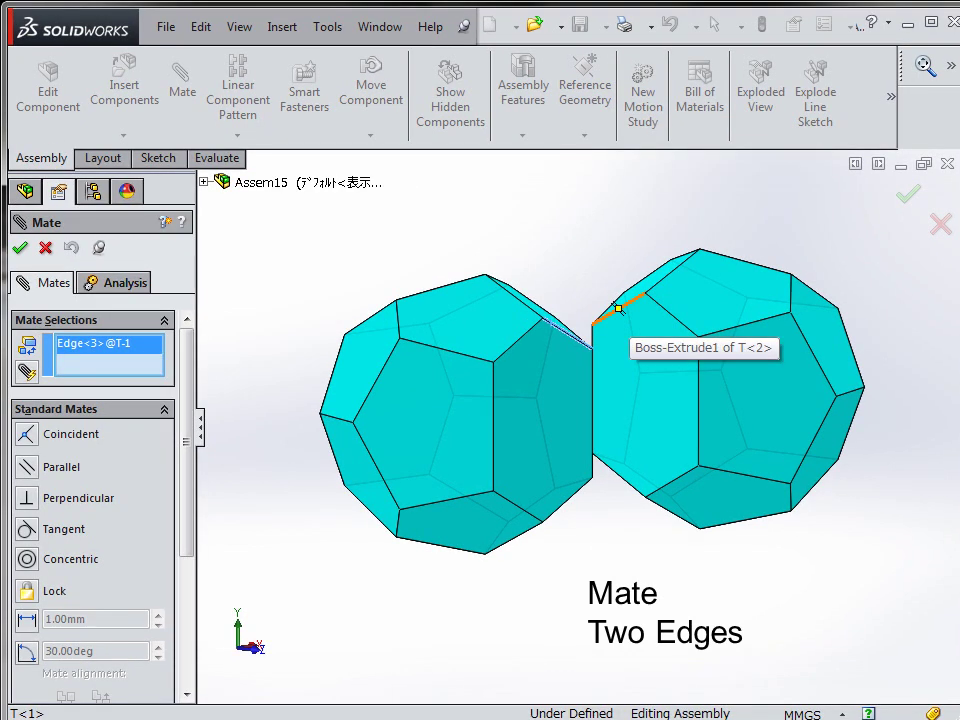
- Make the second cyan T cell's edge coincident with the first cell's edge
{"action": "left_click", "coordinate": [618, 308]}
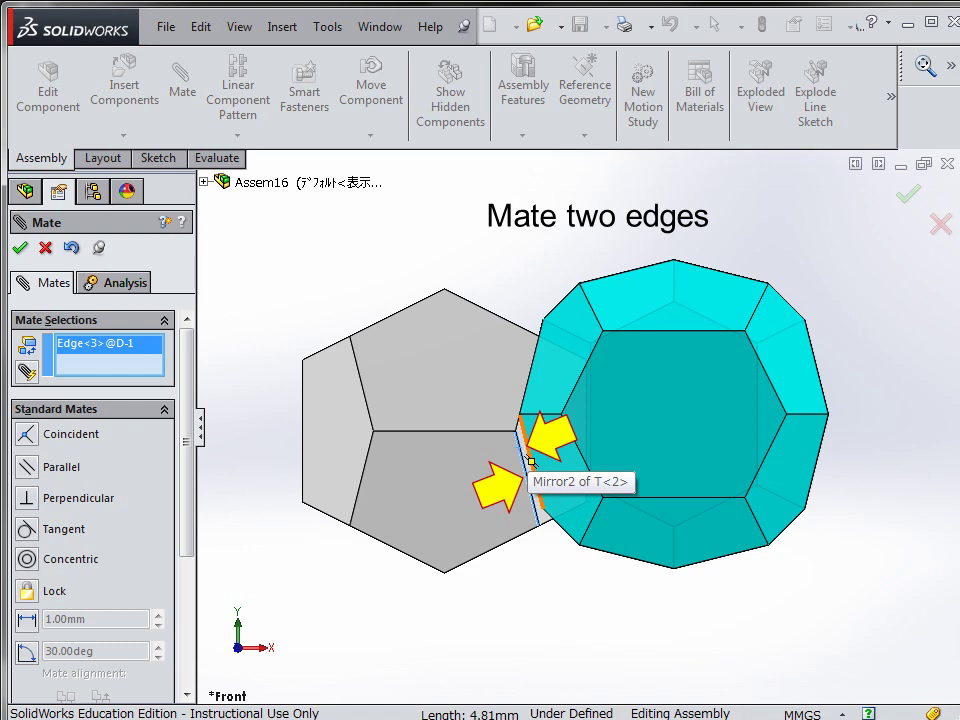
- Seat the cyan T2 cells edge-to-edge on the grey D cell, stacking the upper pair
{"action": "left_click", "coordinate": [530, 460]}
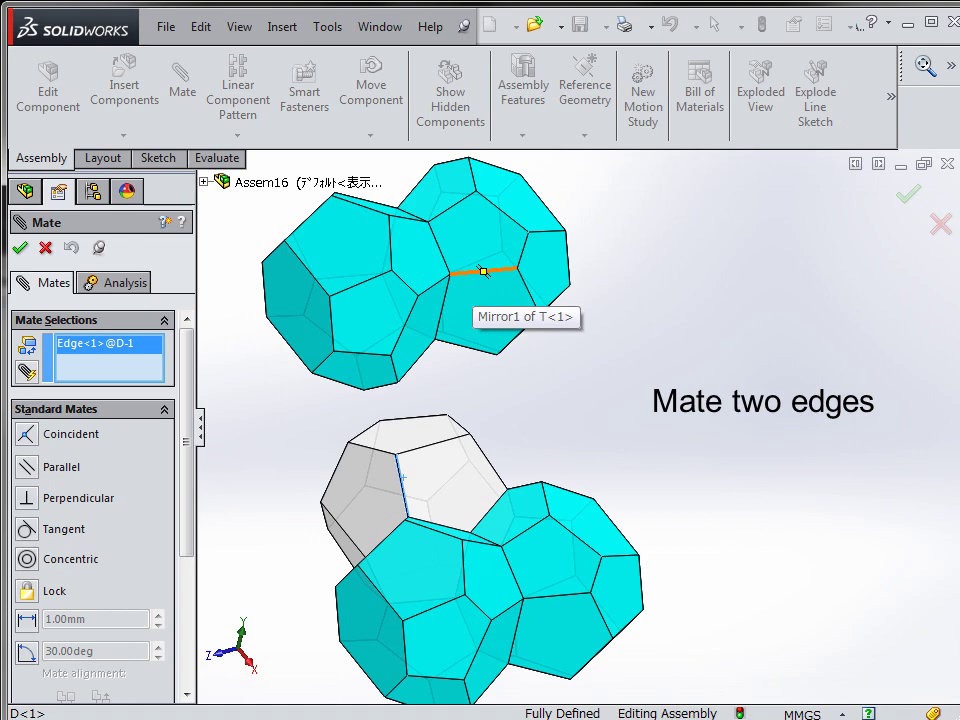
{"action": "left_click", "coordinate": [483, 271]}
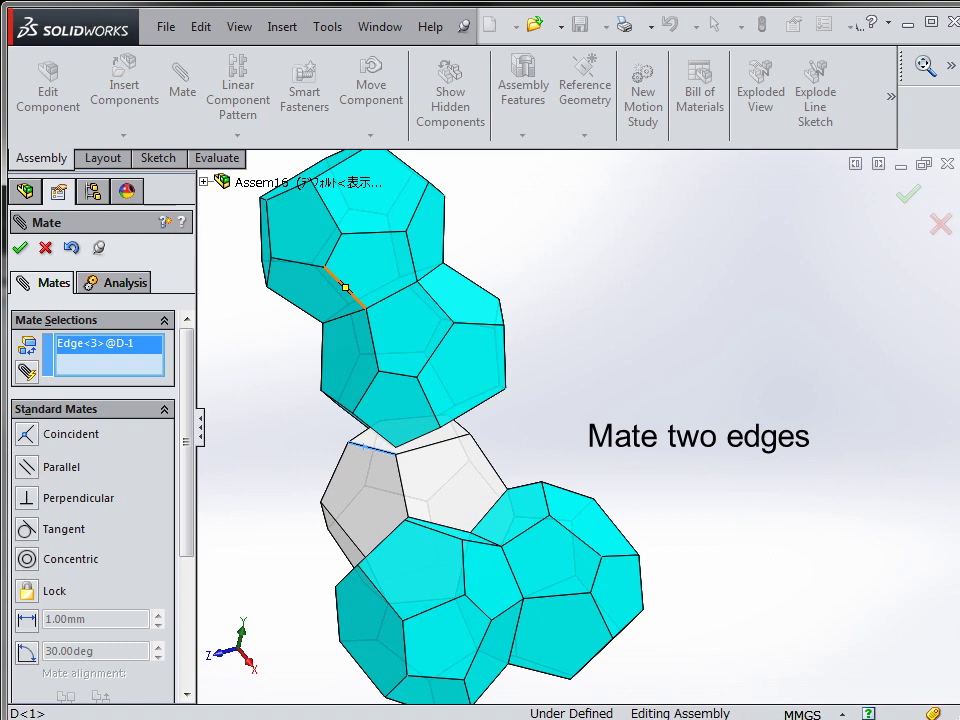
{"action": "left_click", "coordinate": [345, 287]}
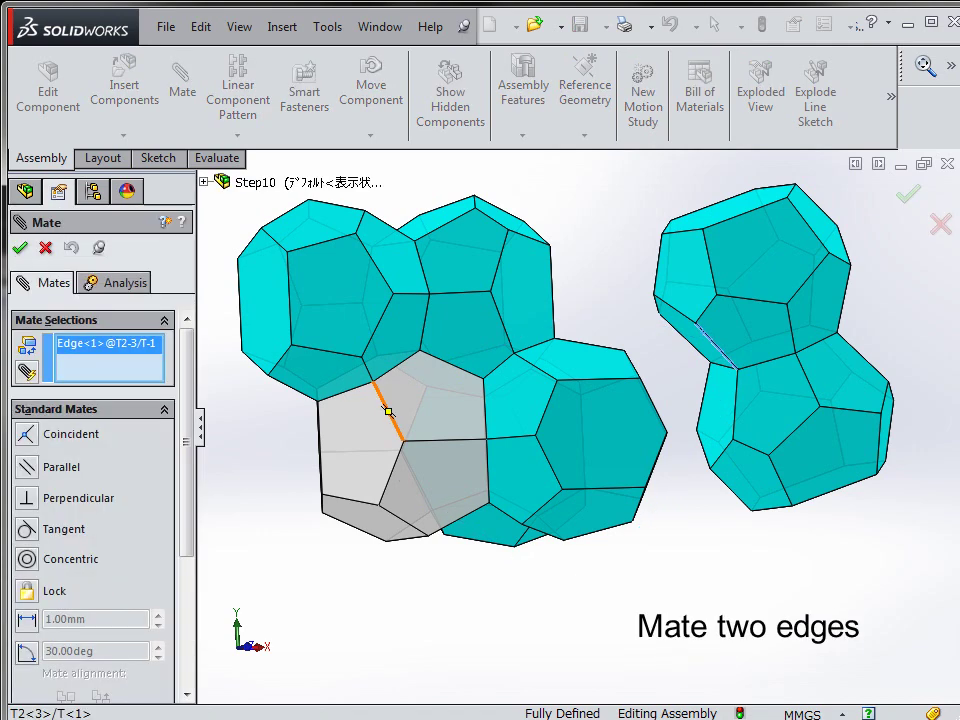
- Add coincident edge mates joining the right cyan pair and grey cell to the cyan cluster
{"action": "left_click", "coordinate": [702, 332]}
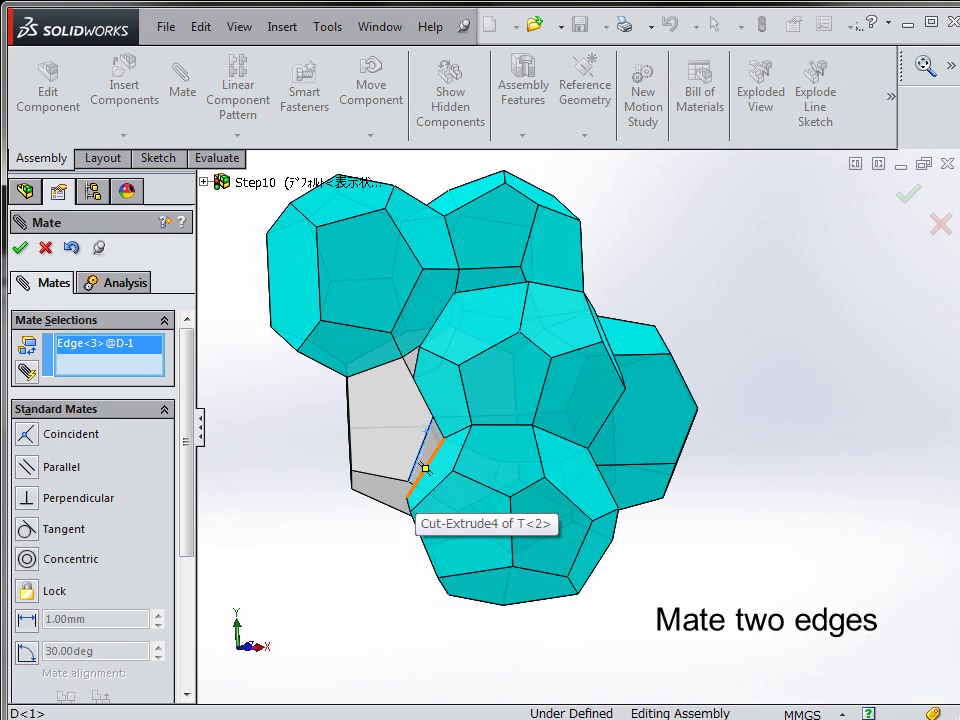
{"action": "left_click", "coordinate": [425, 468]}
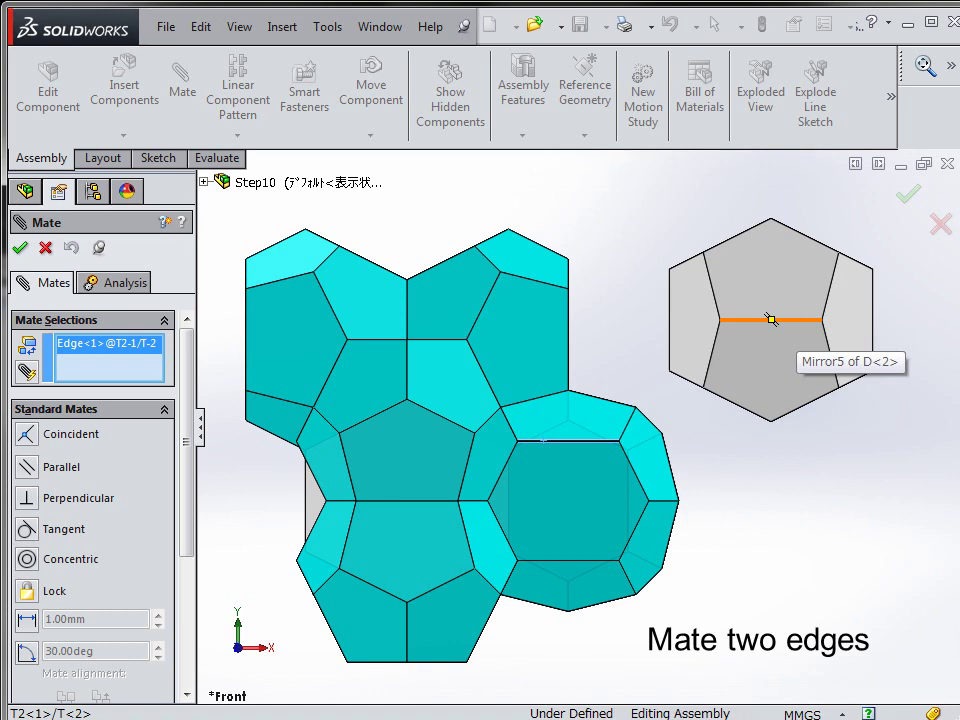
{"action": "left_click", "coordinate": [771, 319]}
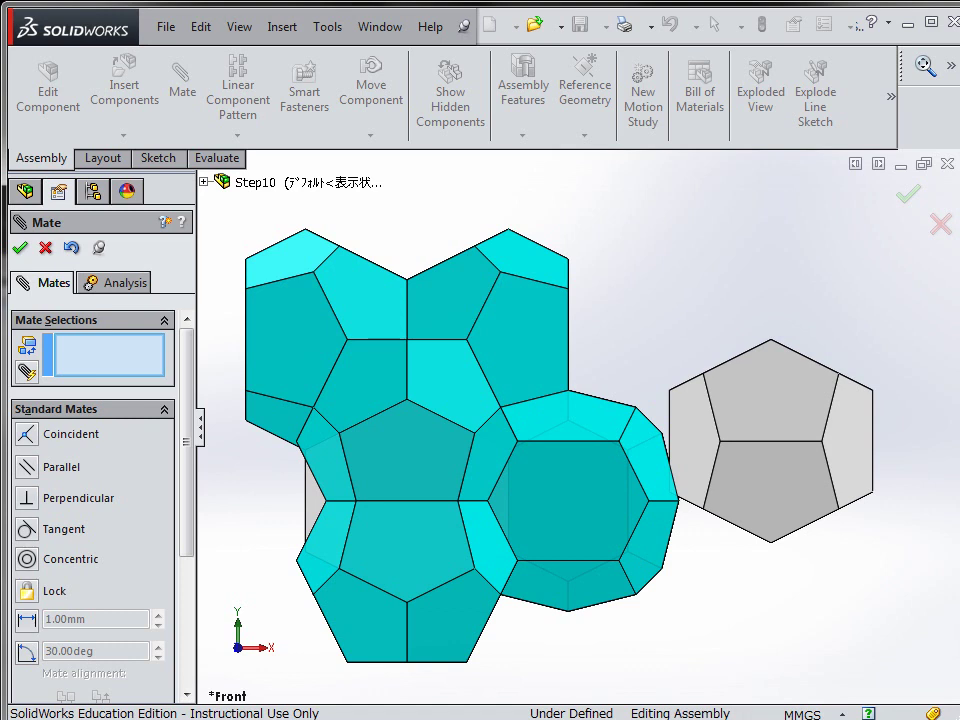
{"action": "left_click", "coordinate": [629, 424]}
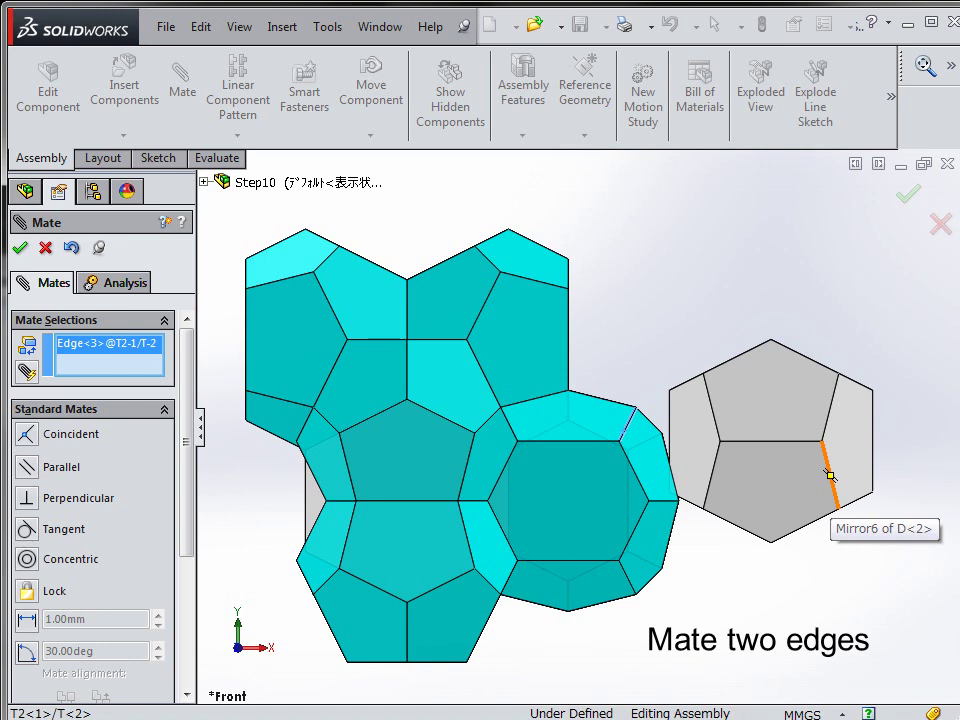
{"action": "left_click", "coordinate": [830, 475]}
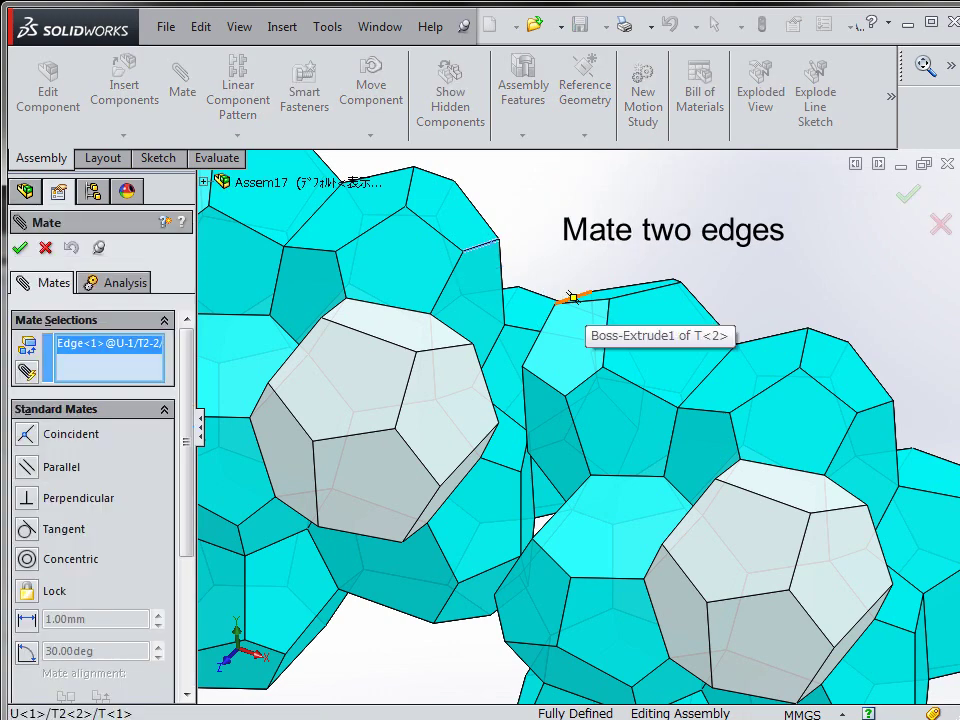
- Make two edge pairs between clusters U<1> and U<2> coincident
{"action": "left_click", "coordinate": [572, 297]}
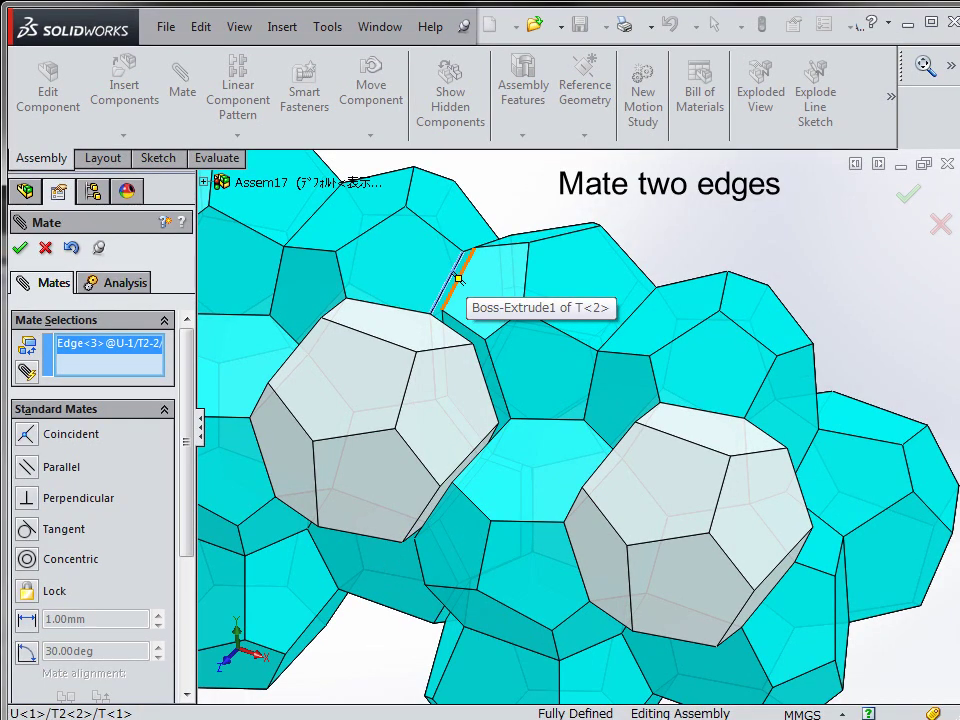
{"action": "left_click", "coordinate": [458, 278]}
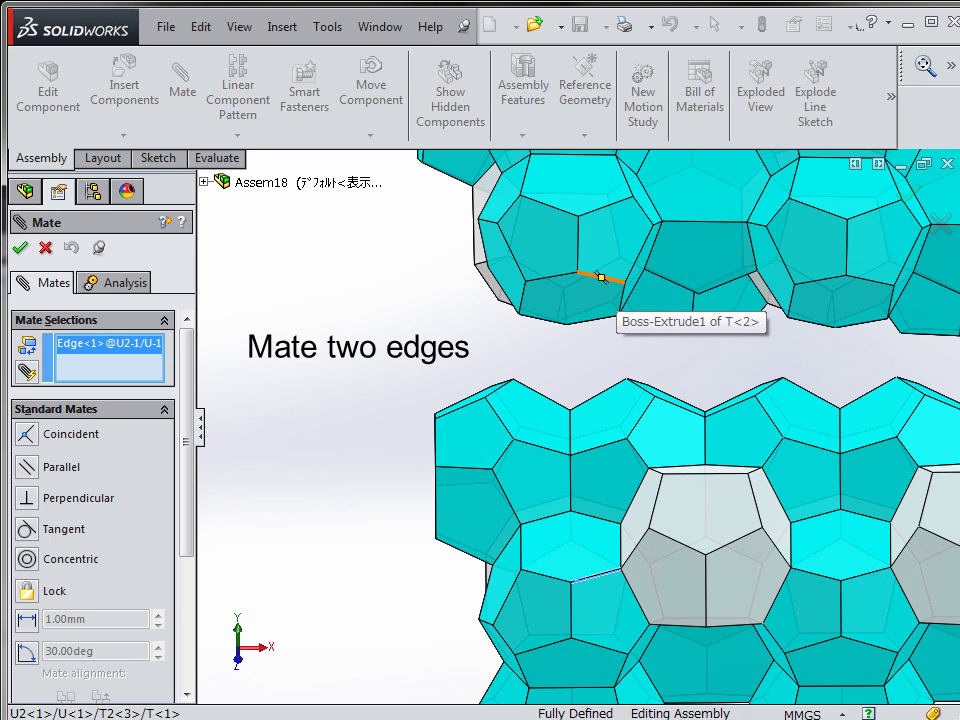
- Stack layers U2<1> and U2<2> by making two of their edge pairs coincident
{"action": "left_click", "coordinate": [601, 276]}
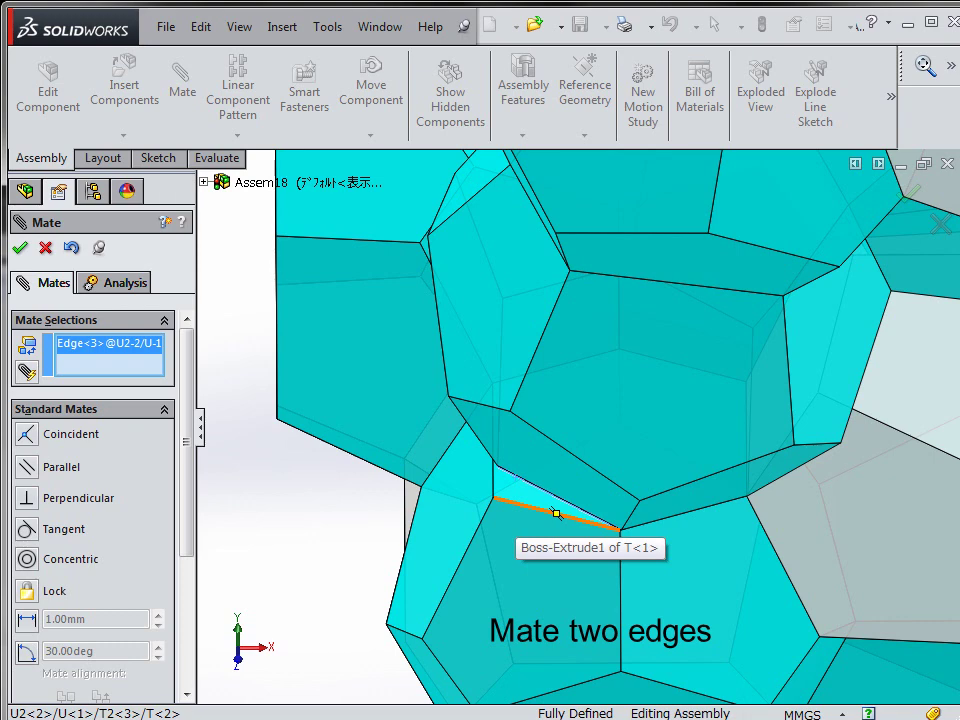
{"action": "left_click", "coordinate": [556, 513]}
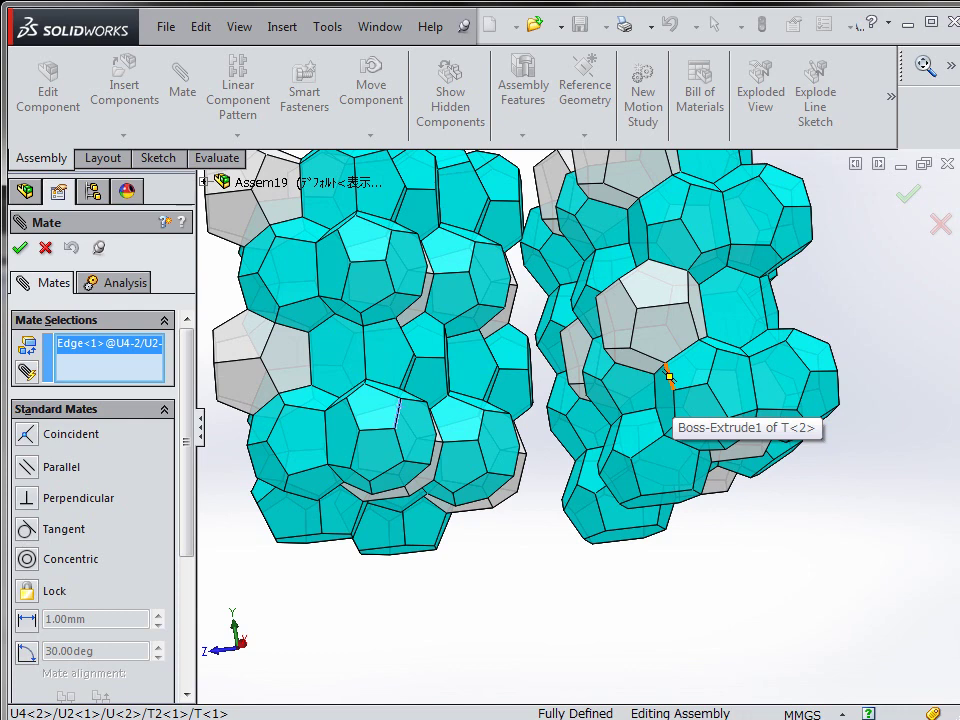
- Make two edge pairs between stacks U4-1 and U4-2 coincident
{"action": "left_click", "coordinate": [669, 377]}
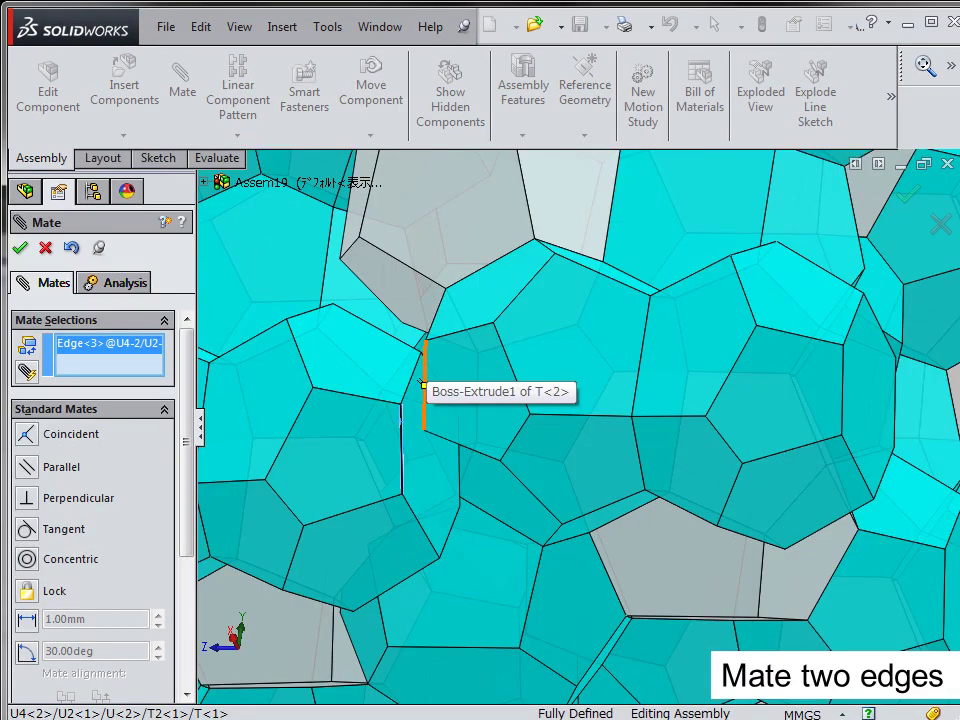
{"action": "left_click", "coordinate": [423, 385]}
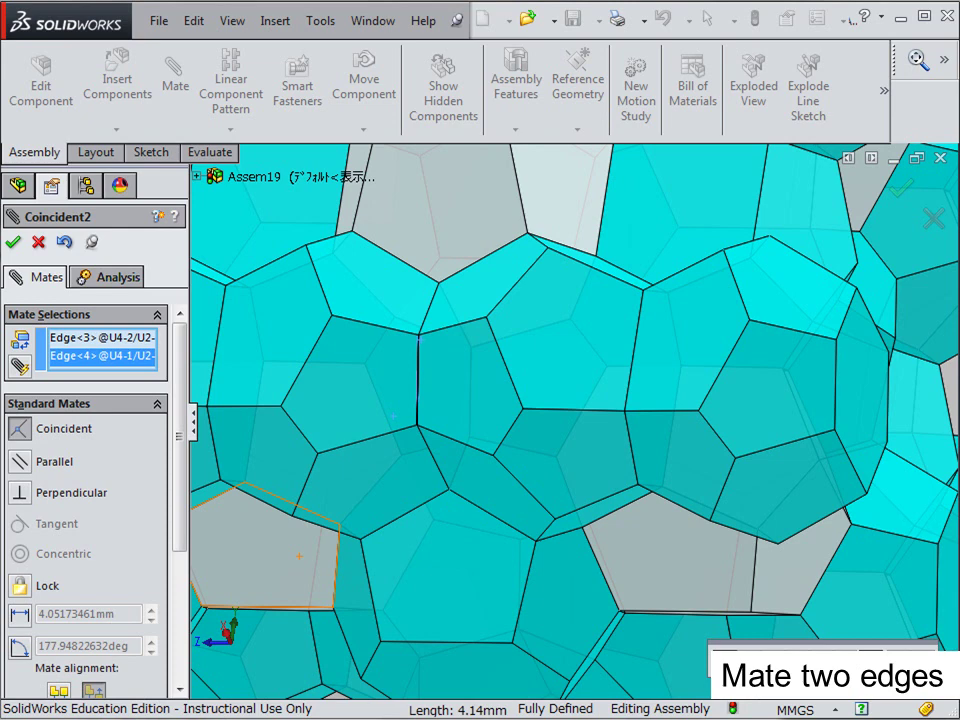